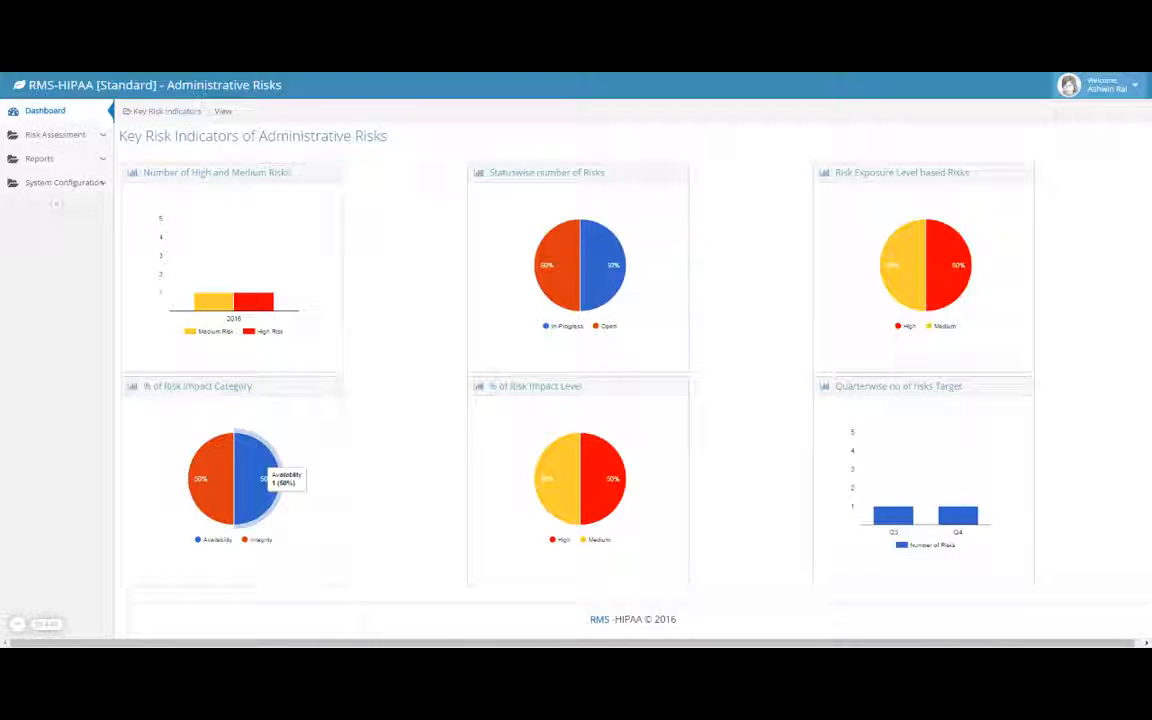
# Step: Start a new administrative risk assessment and set its risk agent to Vendor
pyautogui.click(48, 136)
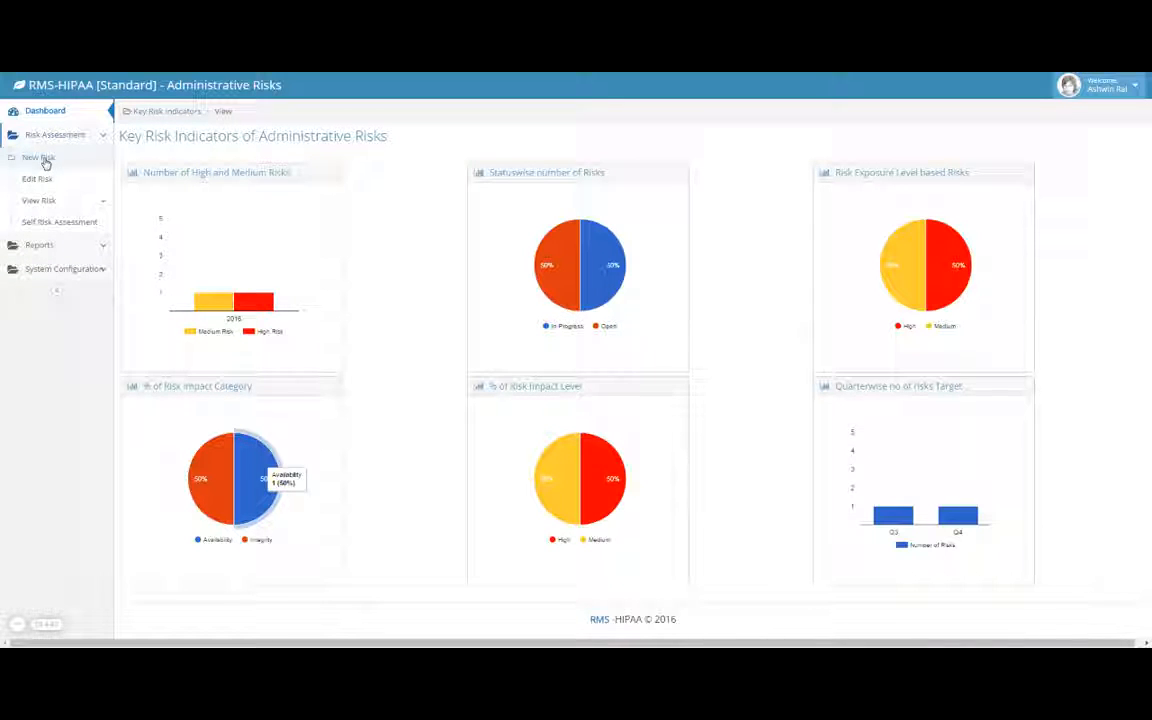
pyautogui.click(45, 160)
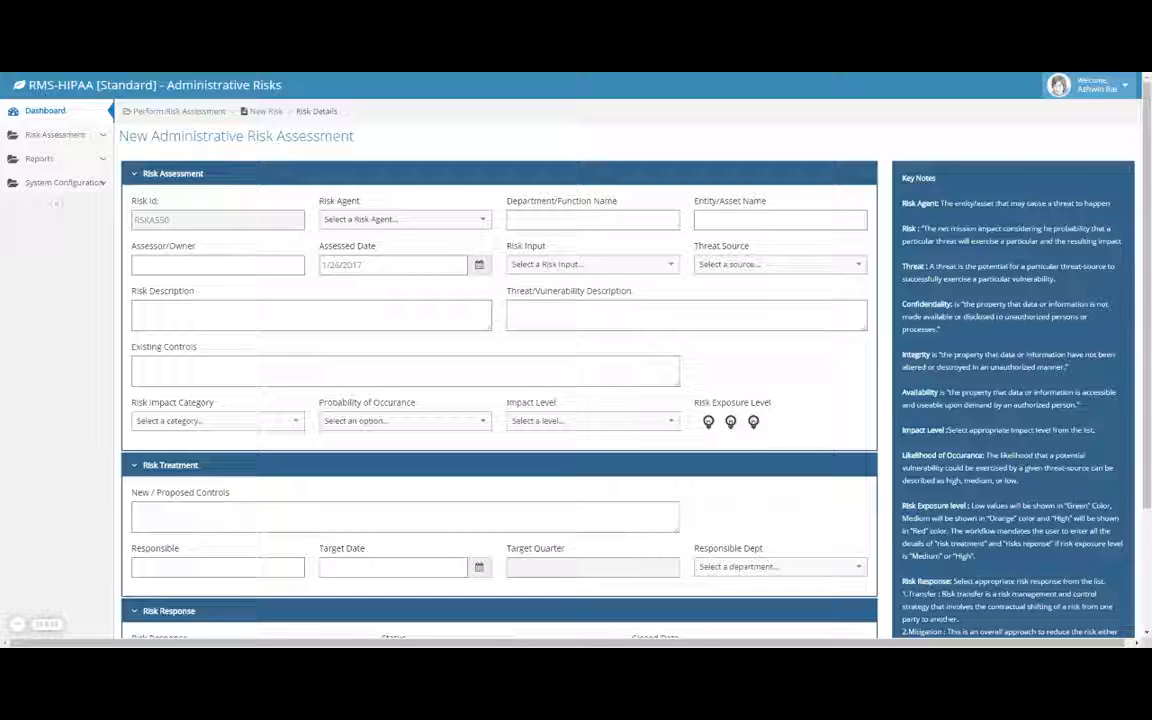
pyautogui.click(360, 220)
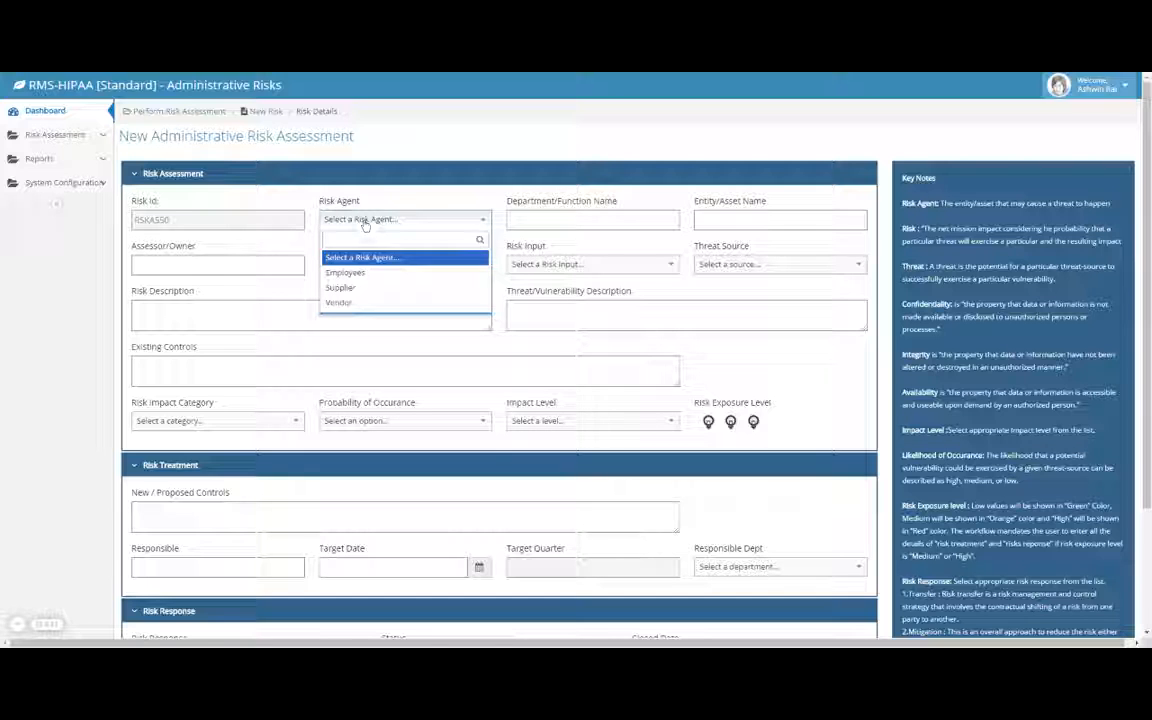
pyautogui.click(361, 303)
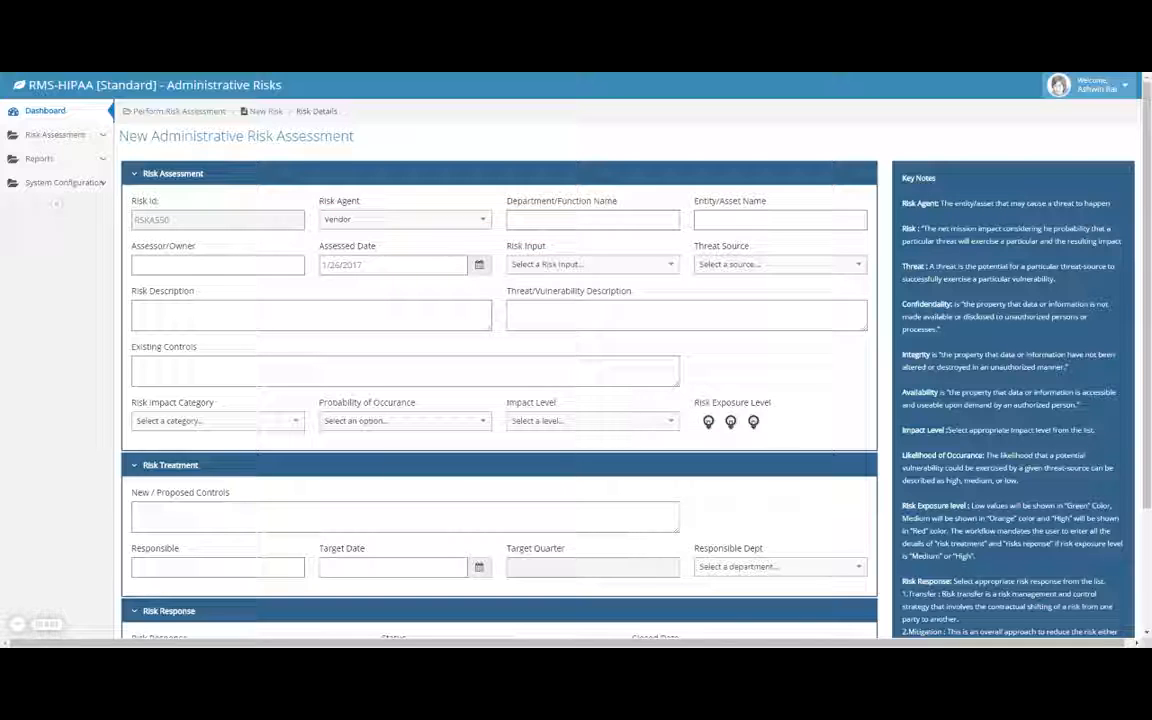
# Step: Enter Admissions as the department/function name and Xyon Service LLC as the entity/asset name
pyautogui.write('Administrat')
pyautogui.write('s')
pyautogui.press('Tab')
pyautogui.write('Xyon Sef')
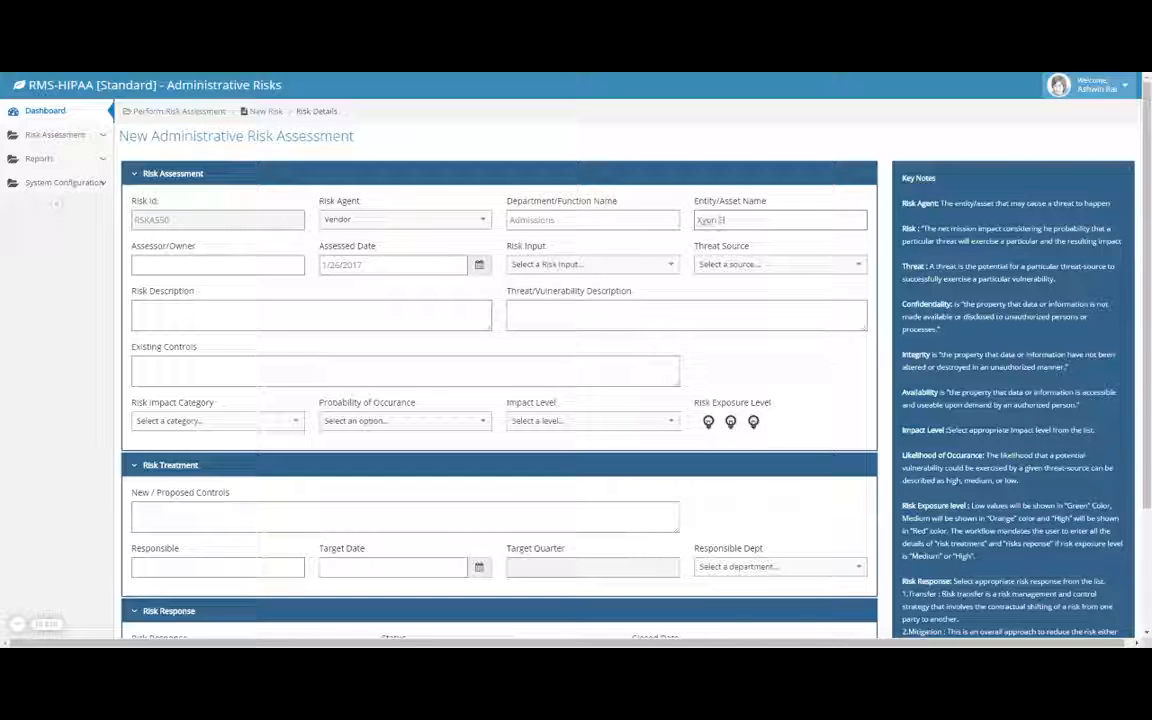
pyautogui.write('vice LLC')
# Step: Enter the assessor/owner's name and set the assessed date to 01/10/2017
pyautogui.click(218, 265)
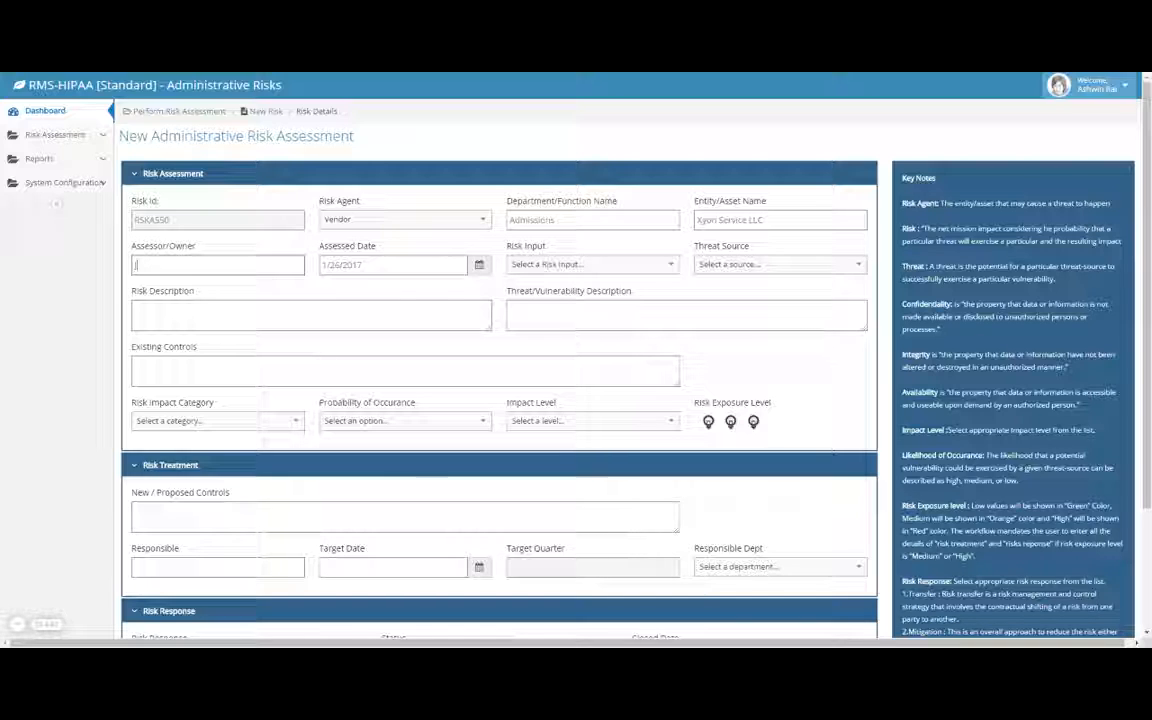
pyautogui.write('Jud')
pyautogui.click(362, 264)
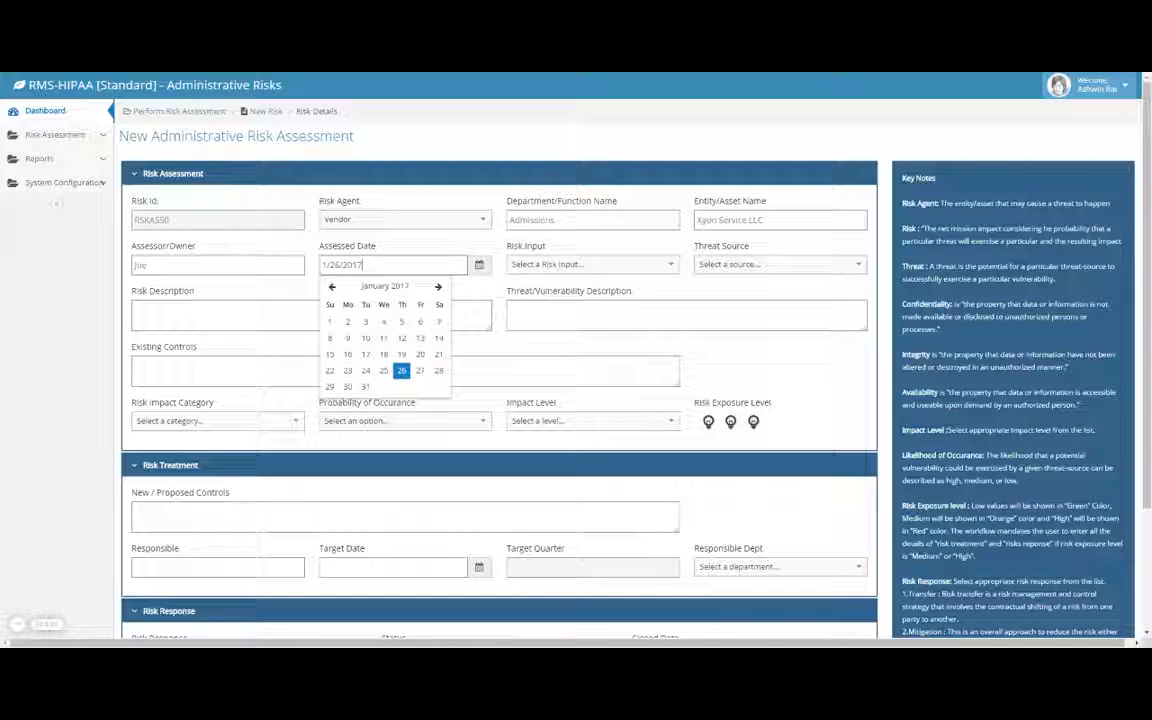
pyautogui.click(365, 339)
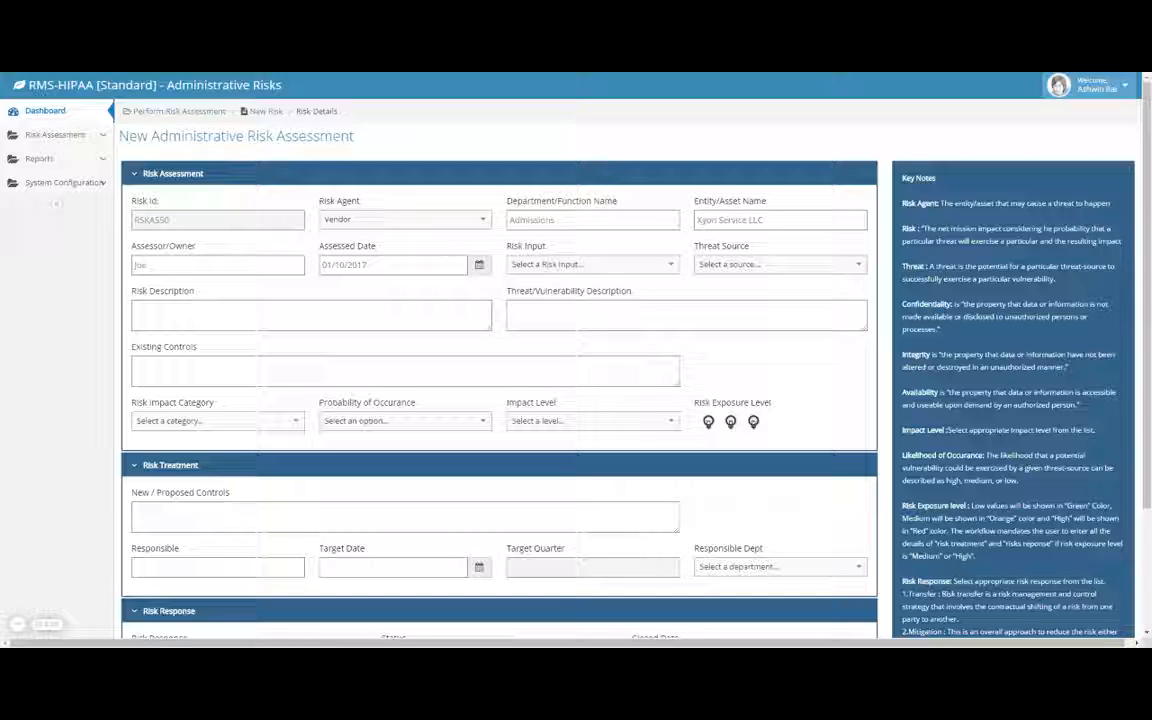
# Step: Set the risk input to Feedback and the threat source to Human
pyautogui.click(545, 264)
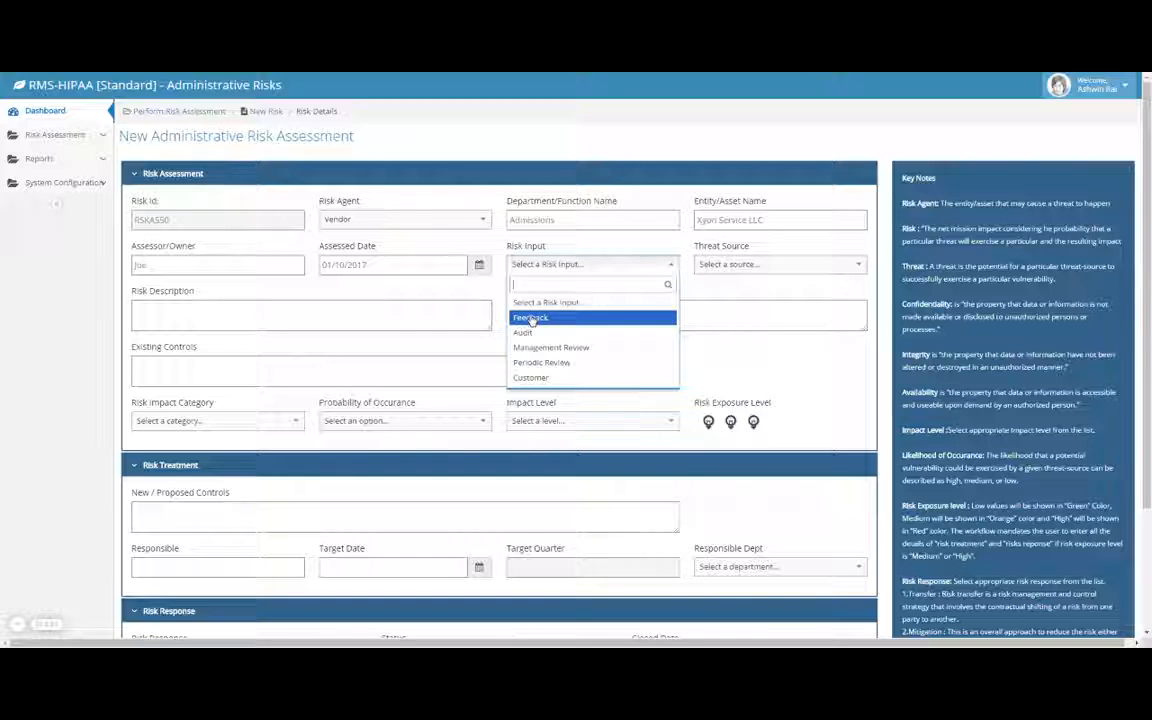
pyautogui.click(530, 319)
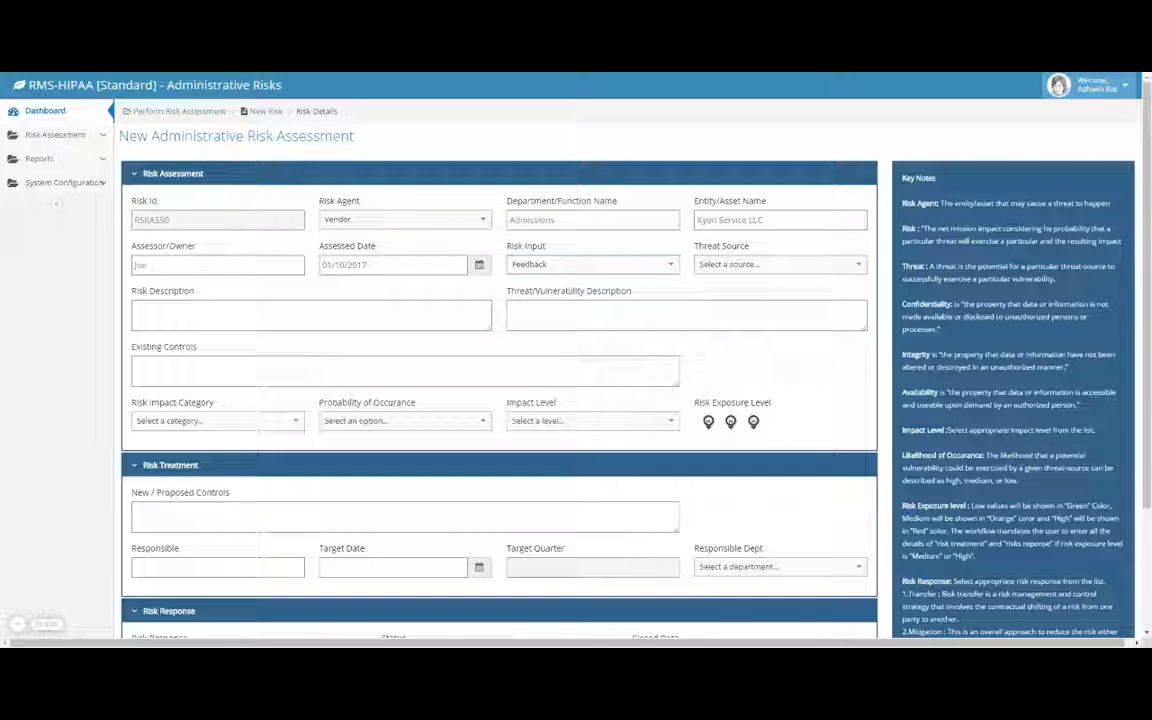
pyautogui.click(770, 264)
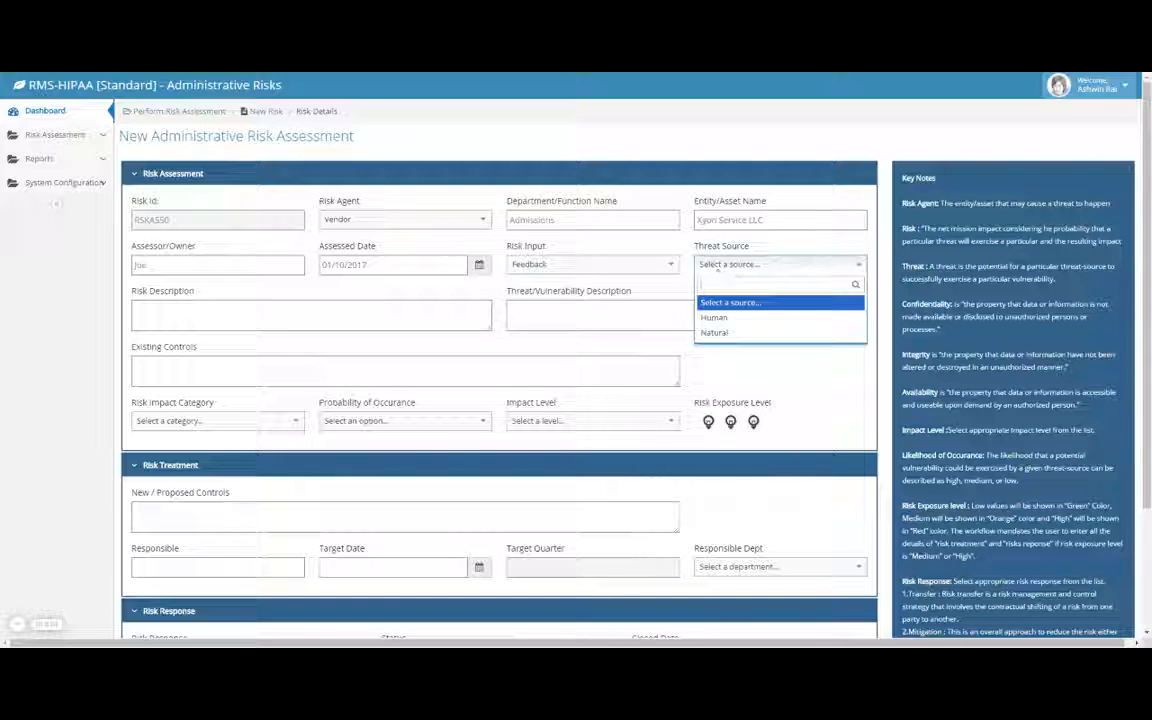
pyautogui.click(726, 318)
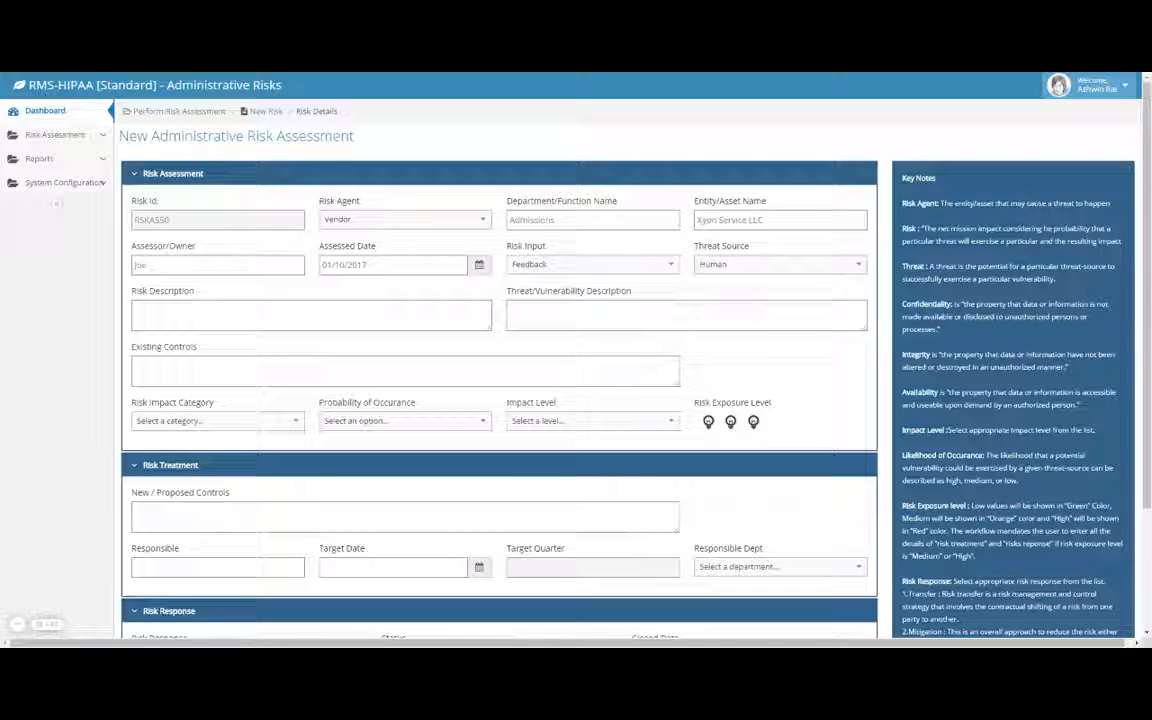
# Step: Enter risk description "1. Vendor is having access to ADT" and threats "1. BA Contract do not cover the risk of compromise 2. BA resources not trained ontime"
pyautogui.click(236, 305)
pyautogui.write('The vendor is having access to ePHI')
pyautogui.click(512, 311)
pyautogui.write('1. BA Contract do not cover the risk of compromise 2. BA resources not trained ontime')
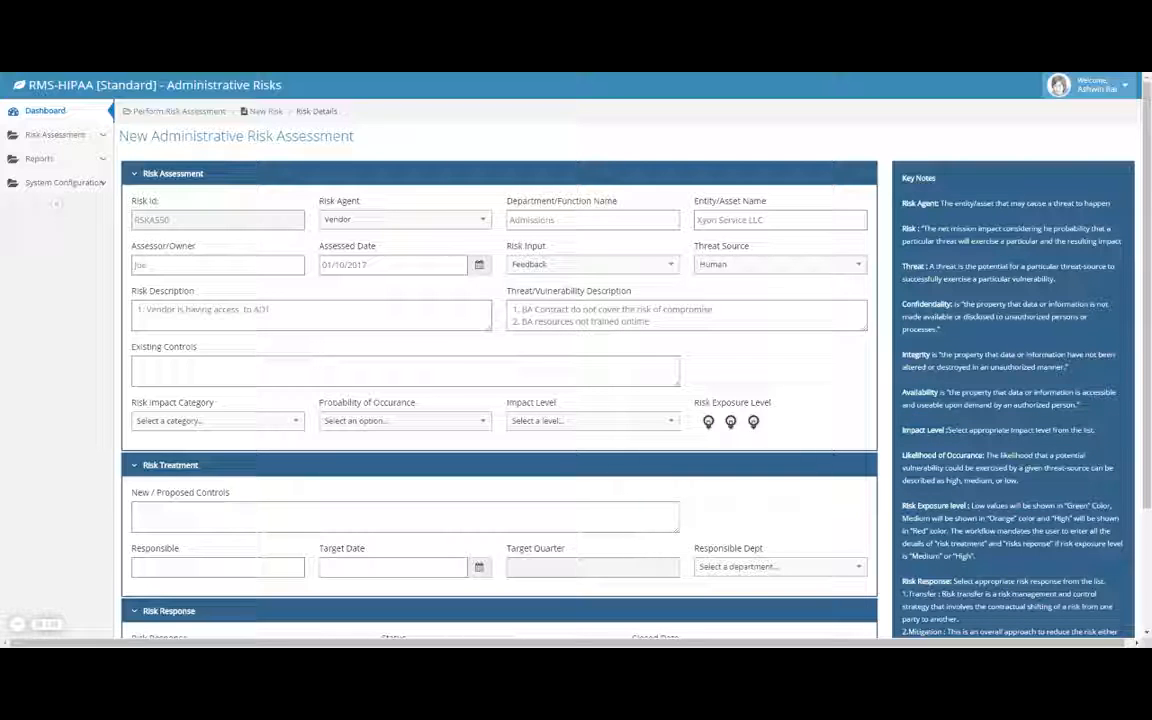
# Step: Enter "1. Incident management system is available to all the employees" as existing controls and set the risk impact category to Availability
pyautogui.click(405, 371)
pyautogui.write('1. Incident management system is available to all the employees')
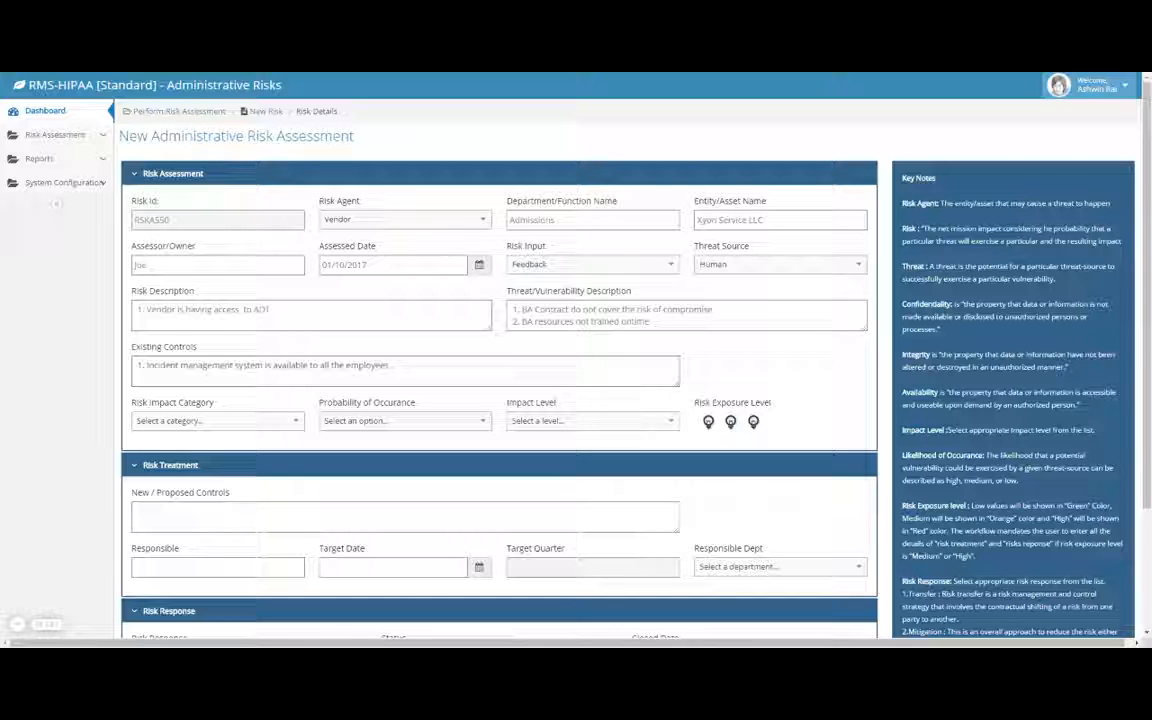
pyautogui.click(238, 429)
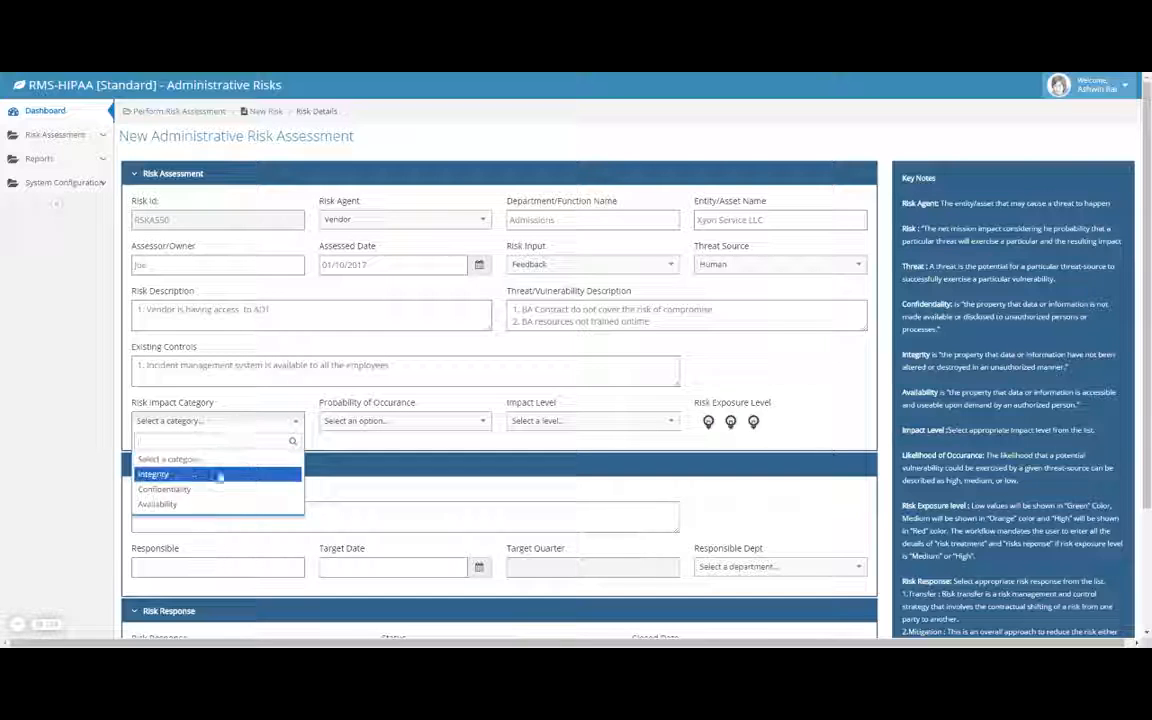
pyautogui.click(210, 508)
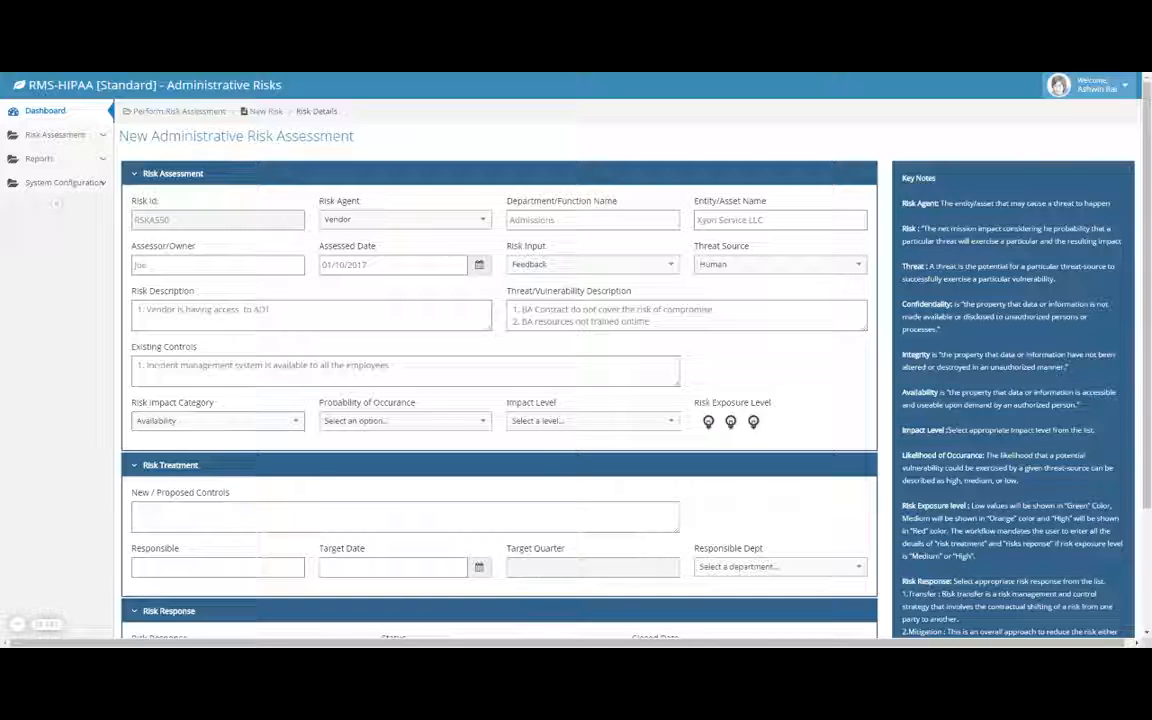
# Step: Set both the risk's probability of occurrence and its impact level to Medium
pyautogui.click(400, 420)
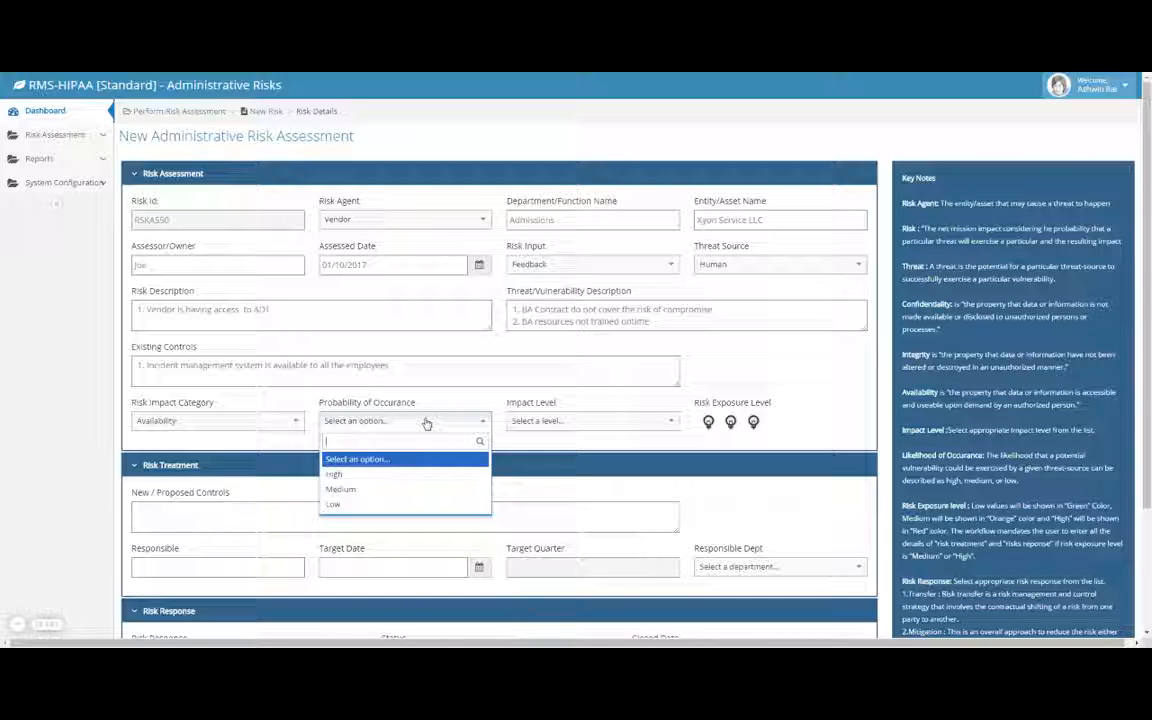
pyautogui.click(380, 492)
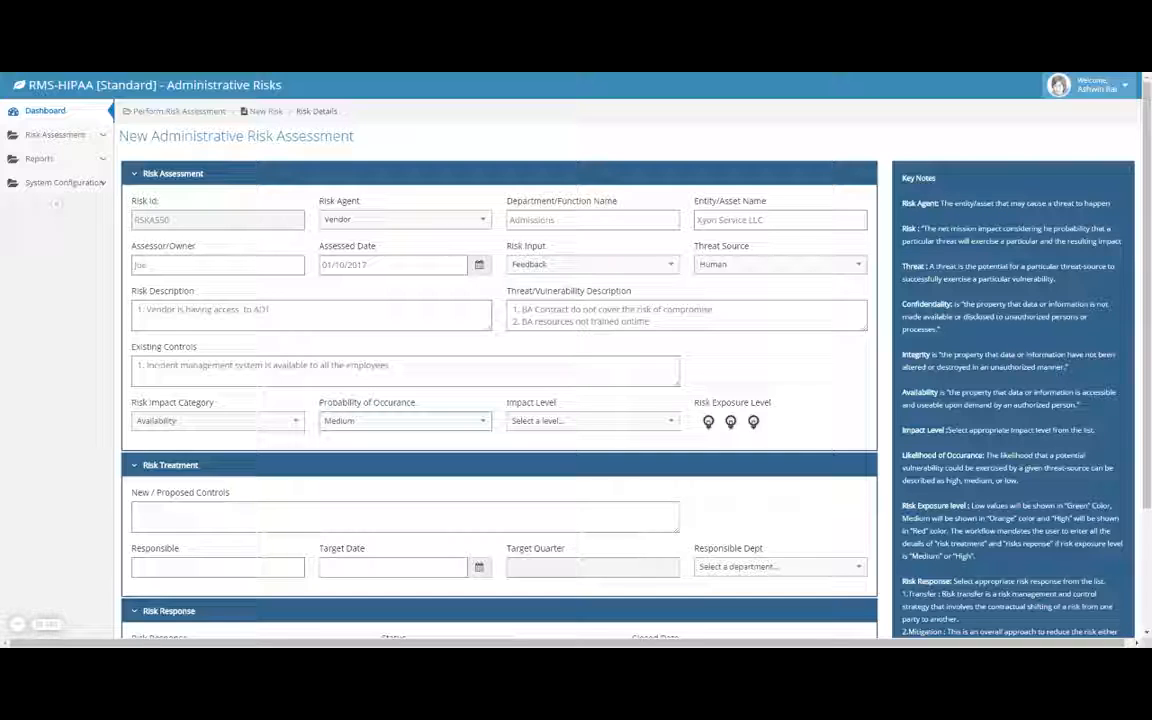
pyautogui.click(559, 421)
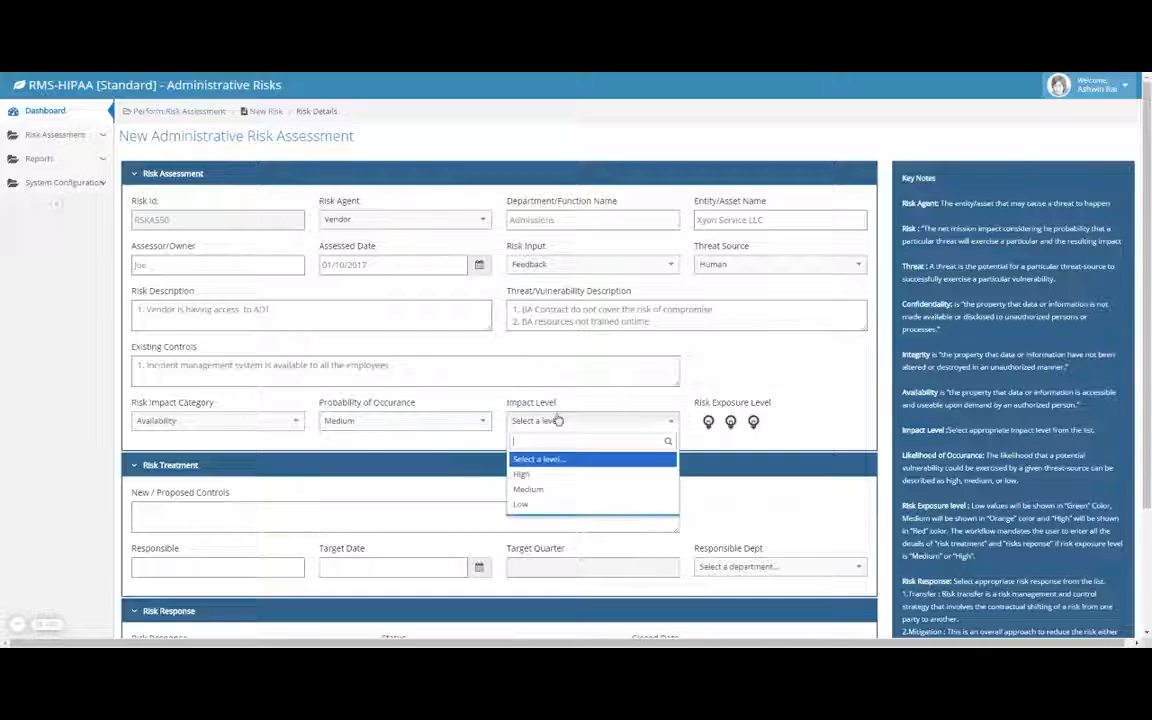
pyautogui.click(540, 489)
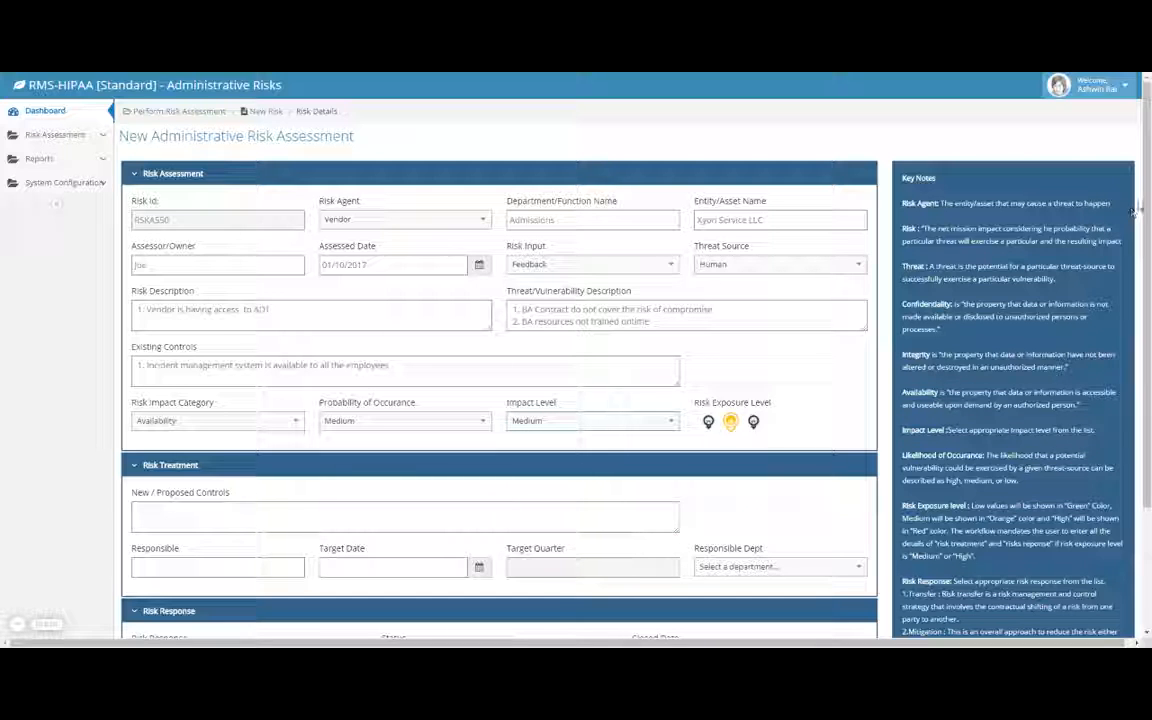
# Step: Enter proposed controls: 1. BA contract amended to address security requirements, 2. BA reports incidents earliest to contracting hospital, 3. contracting company reserves right to audit vendor
pyautogui.scroll(-2, 1139, 265)
pyautogui.scroll(-2, 1139, 265)
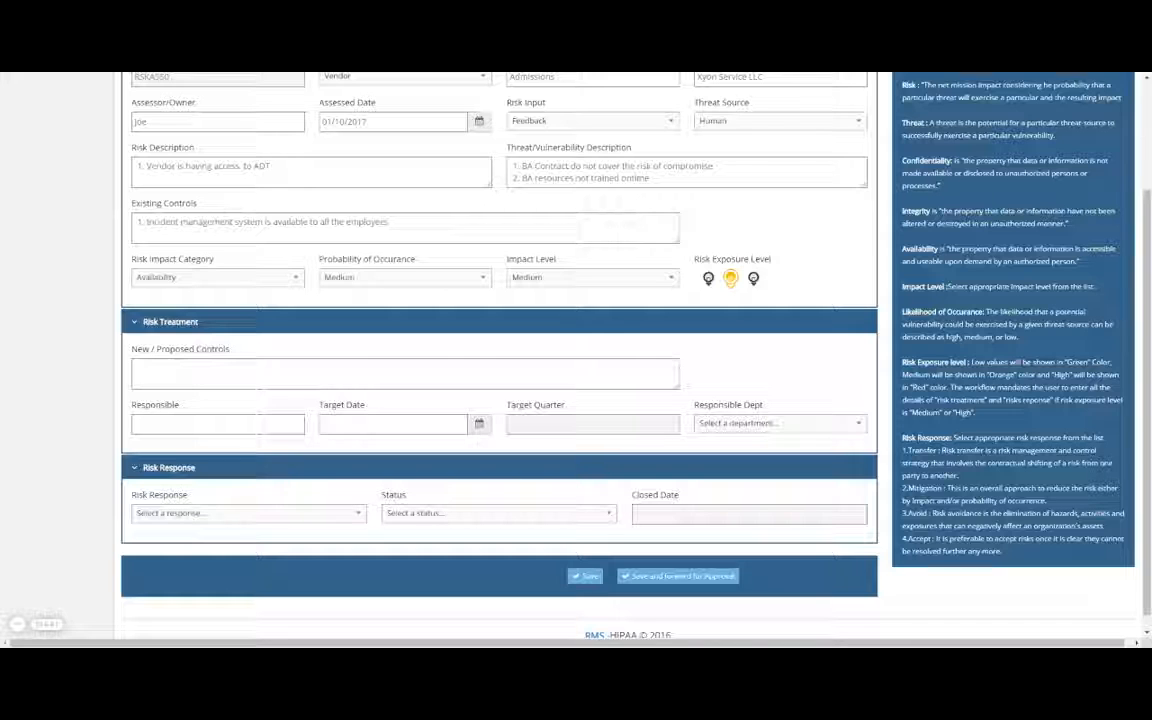
pyautogui.click(138, 370)
pyautogui.write('1. BA contract shall be amended to address the security requirements 2. BA shall report the incidents at the earliest to contracting hospital 3. Contracting company shall reserves the right to audit vendor')
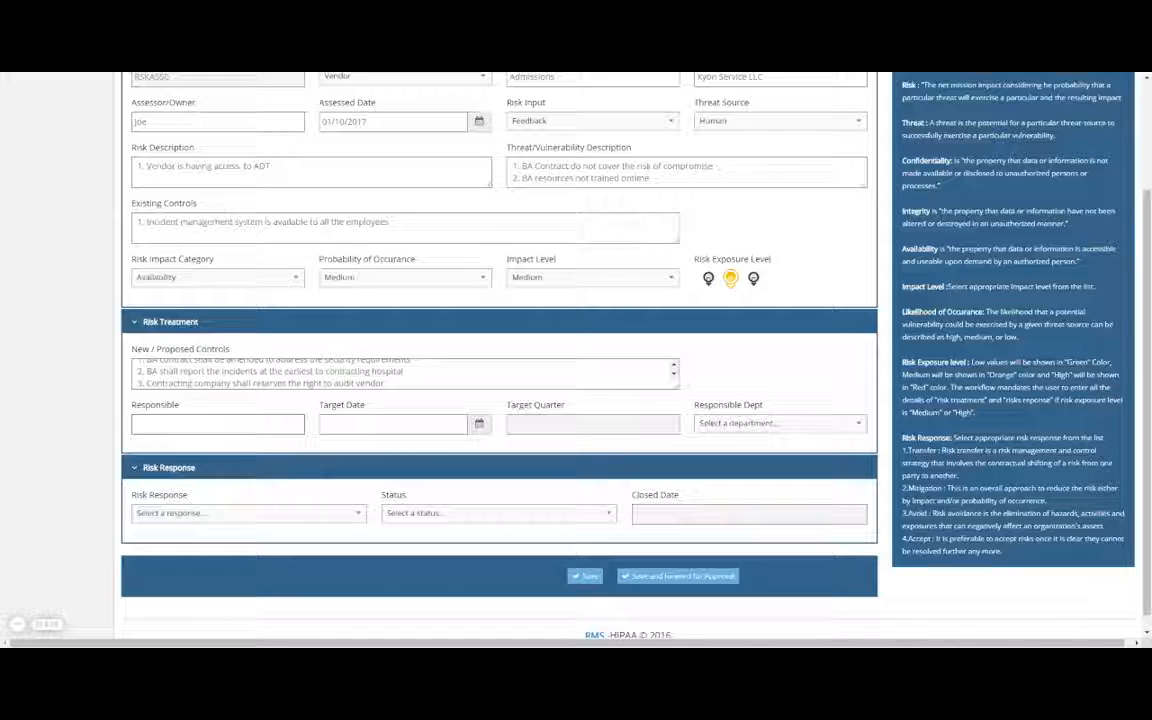
# Step: Enter the responsible person's name in the risk treatment and set the target date to 03/31/2017
pyautogui.write('Donnal')
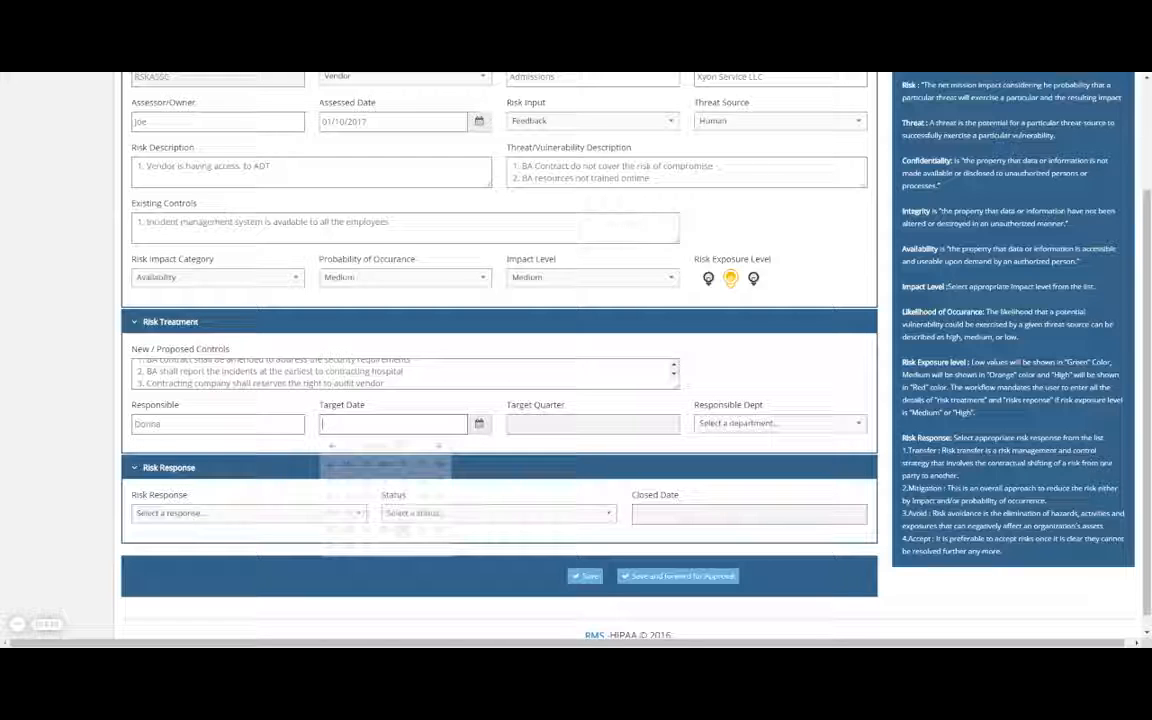
pyautogui.click(390, 423)
pyautogui.click(438, 446)
pyautogui.click(438, 446)
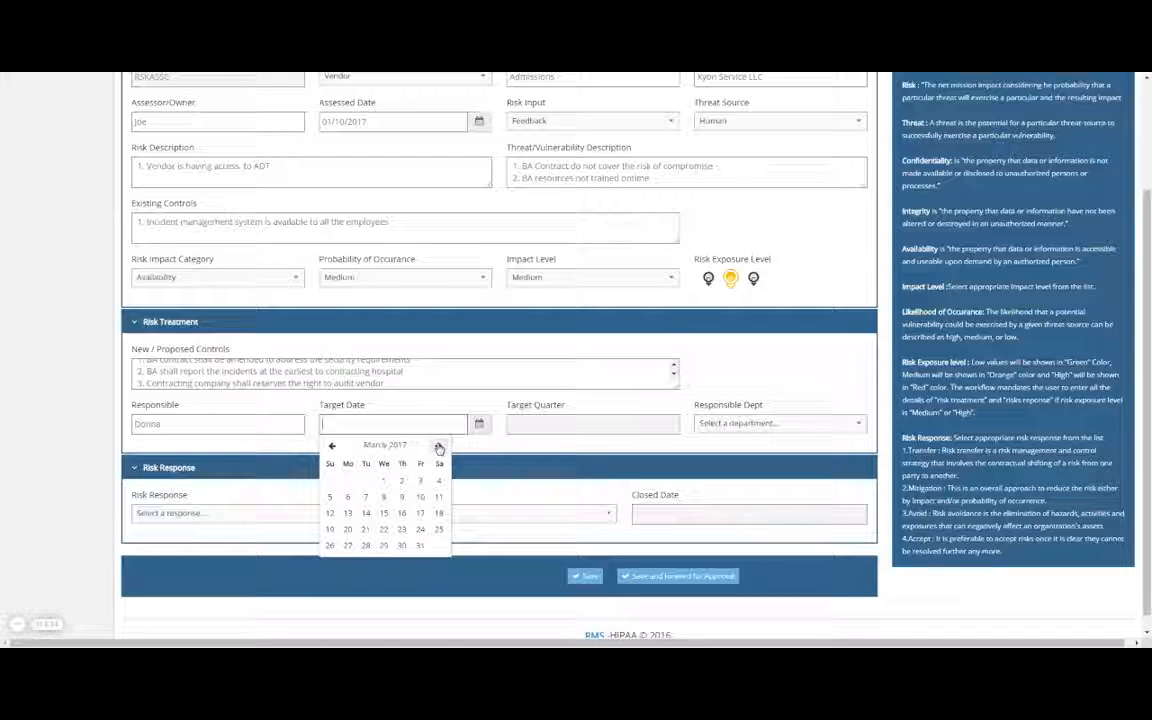
pyautogui.click(418, 546)
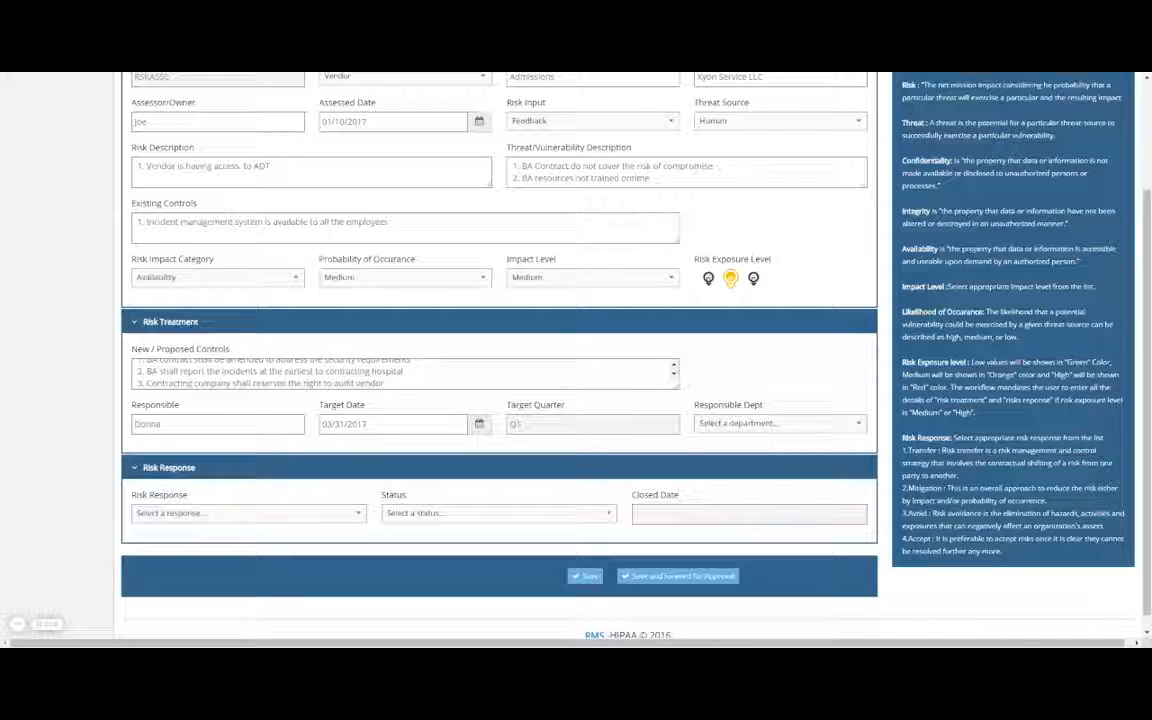
# Step: Set the responsible department to Admissions and the risk response to Mitigate
pyautogui.click(721, 424)
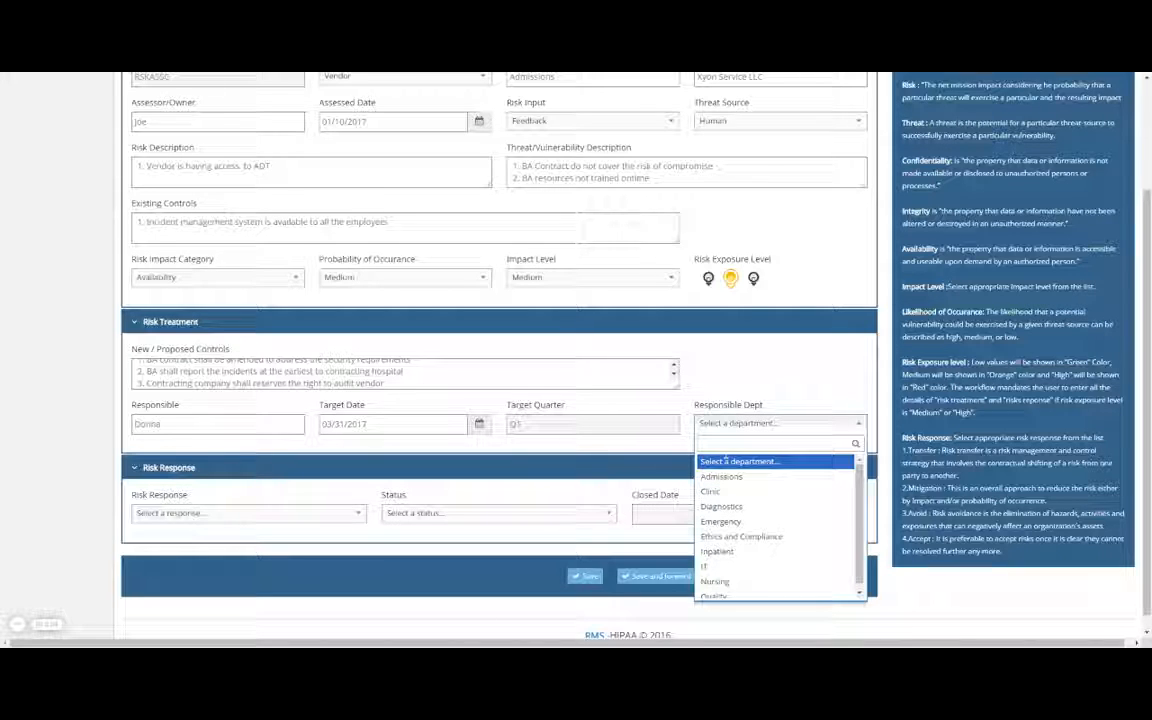
pyautogui.click(724, 478)
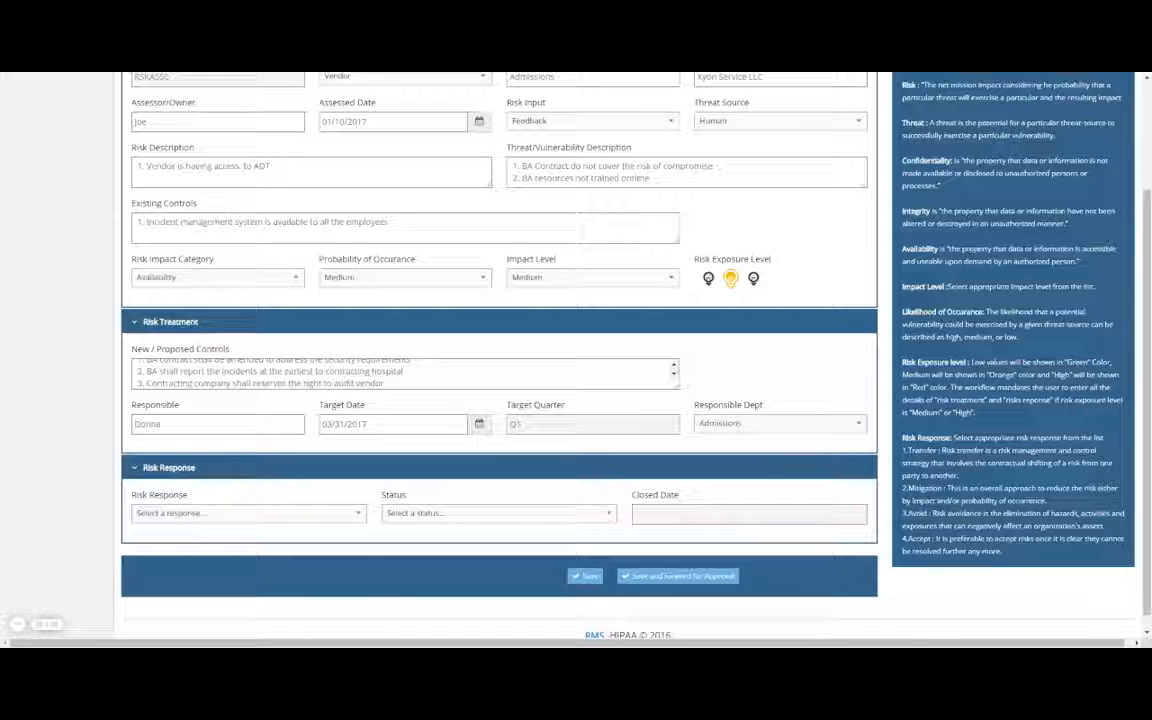
pyautogui.click(249, 513)
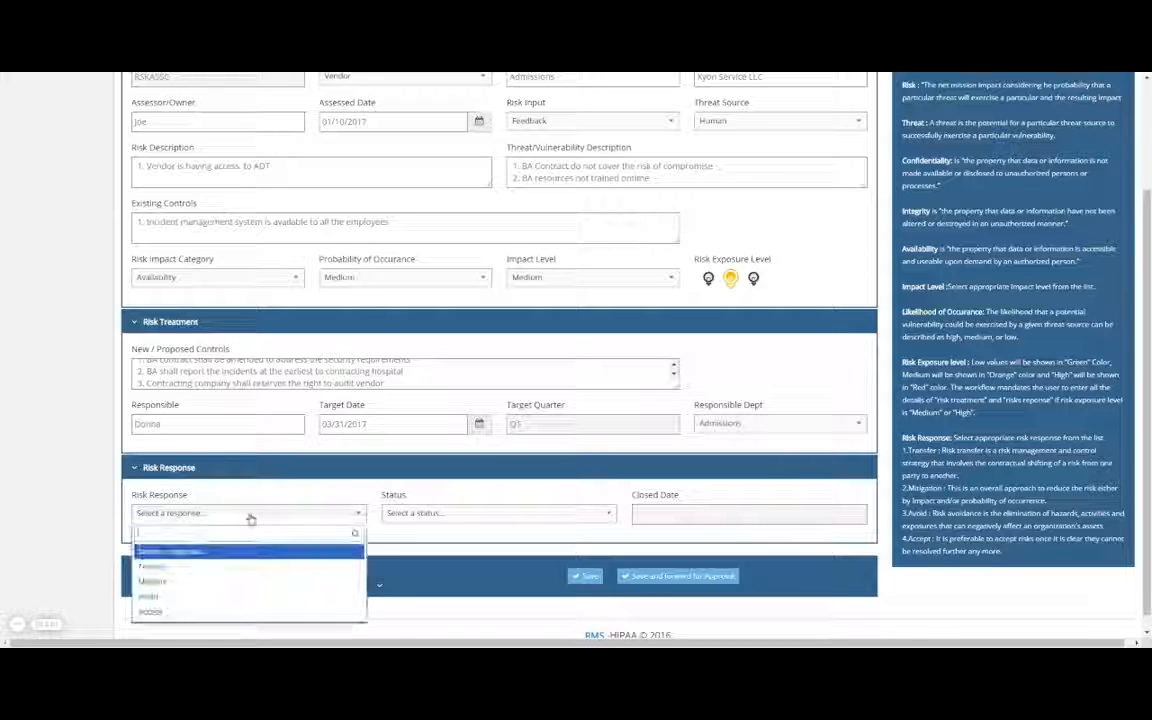
pyautogui.click(232, 582)
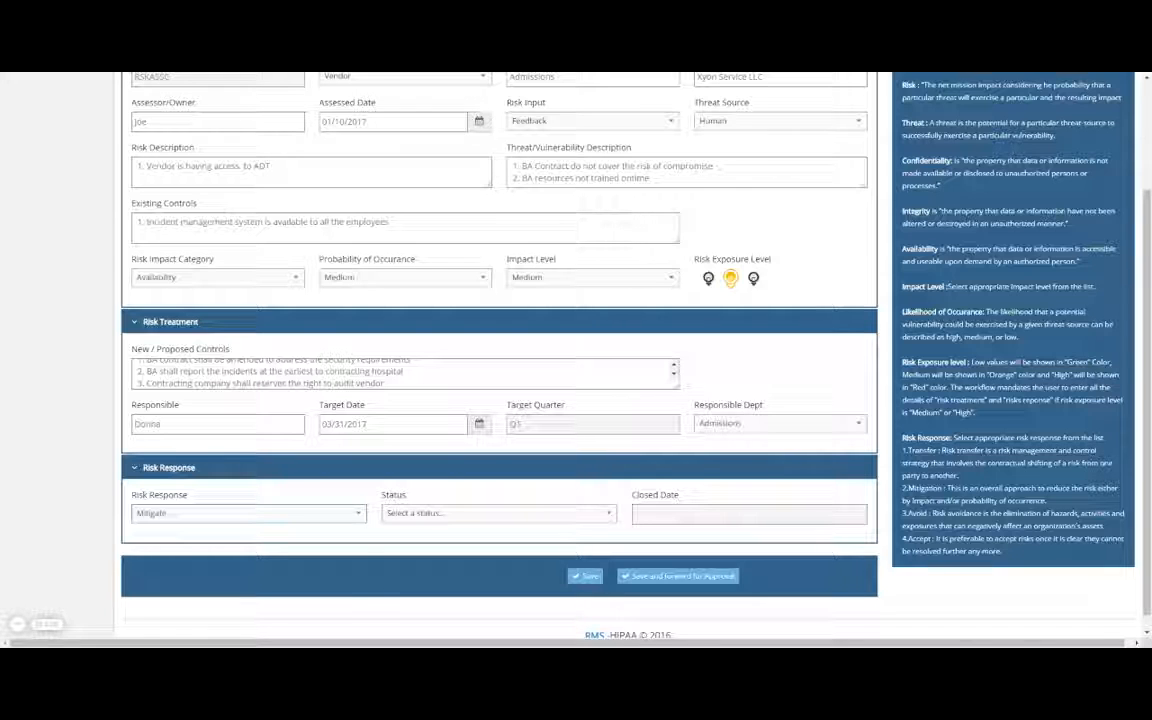
# Step: Set the risk's status to Close and save the assessment without forwarding it for approval
pyautogui.click(405, 513)
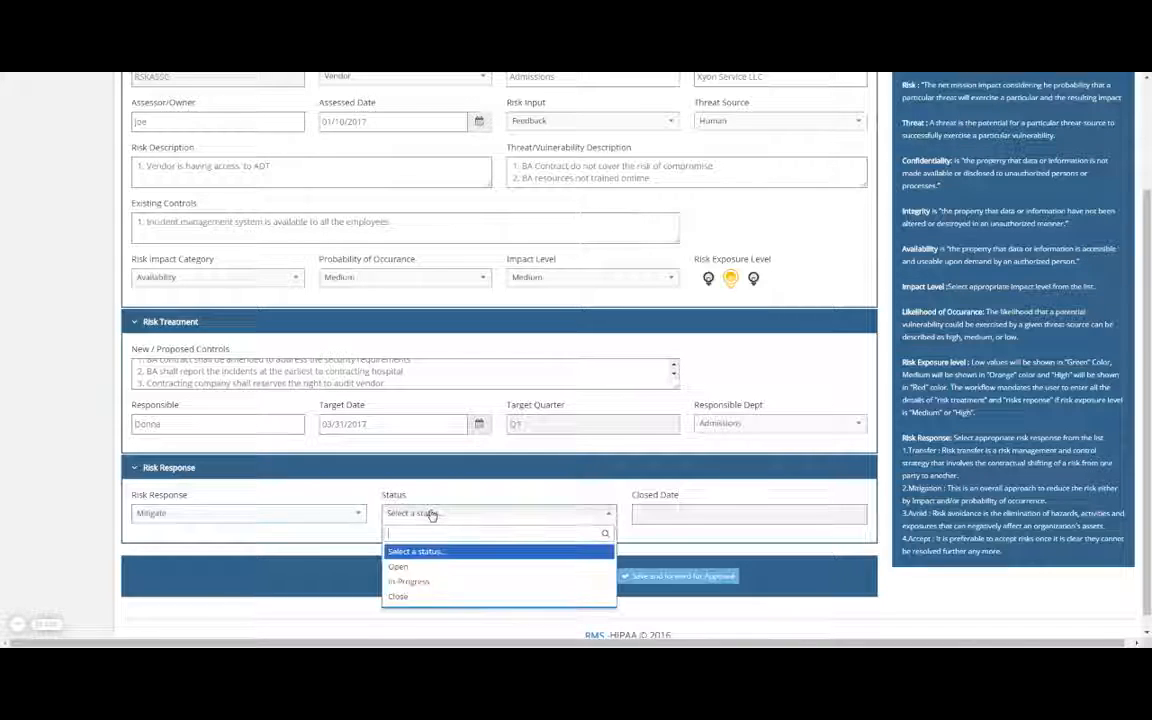
pyautogui.click(428, 597)
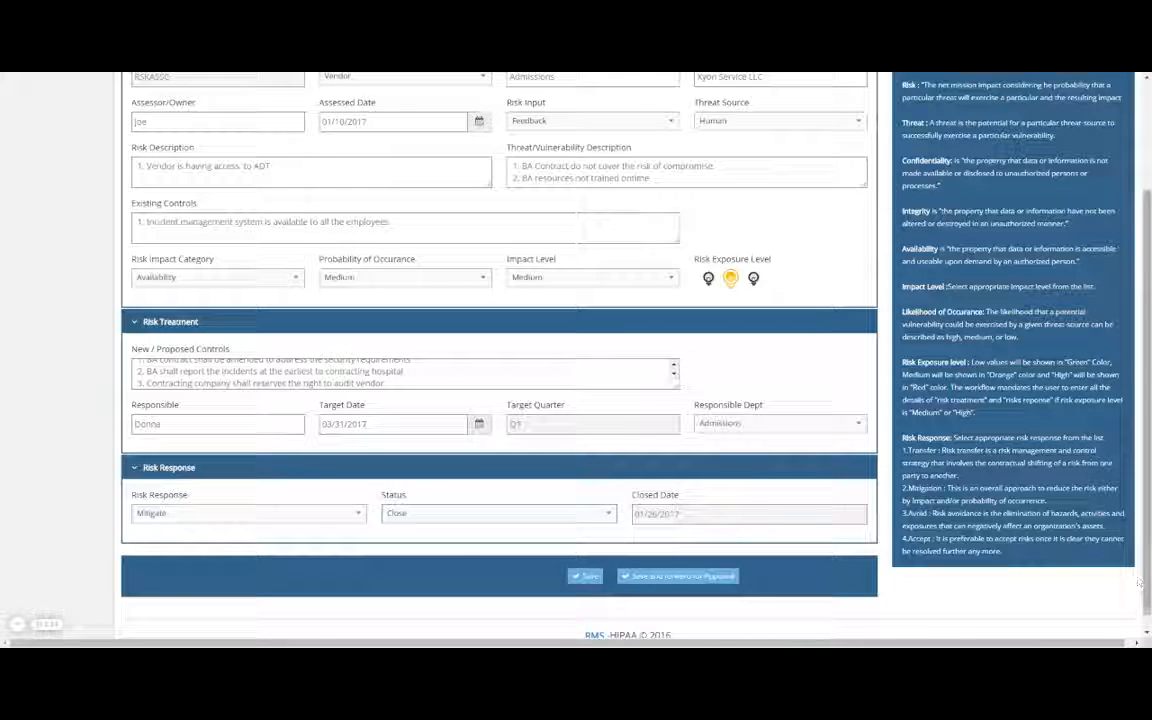
pyautogui.scroll(3, 1138, 582)
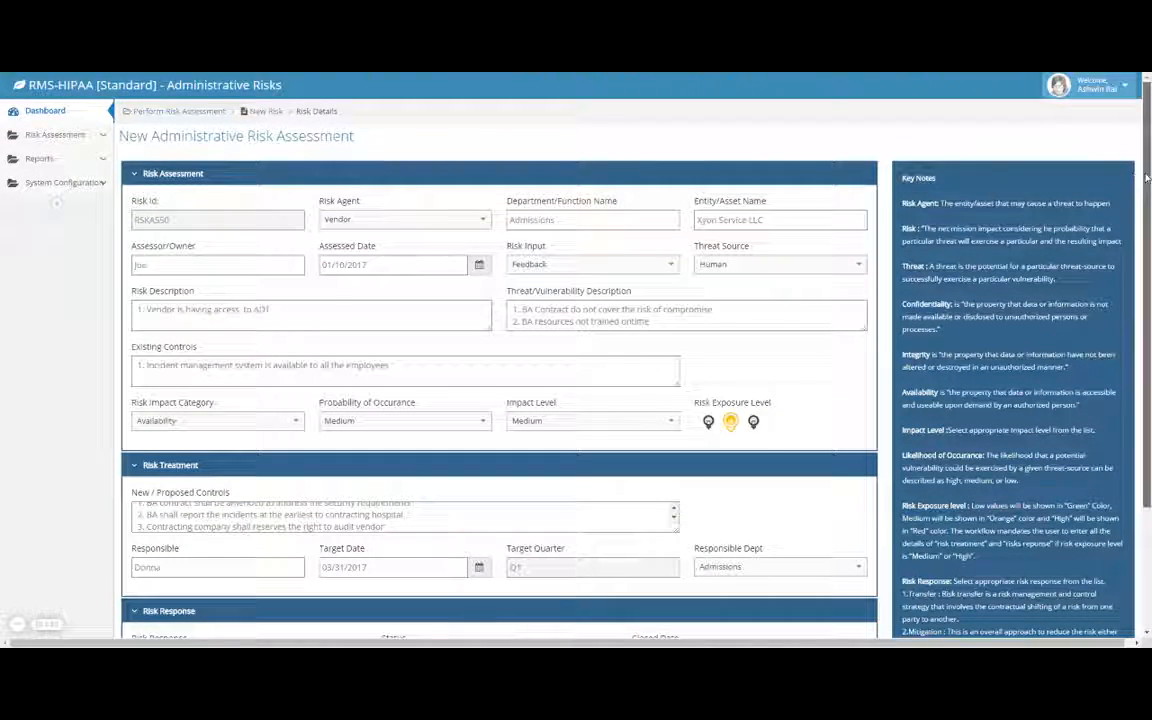
pyautogui.scroll(-3, 1147, 178)
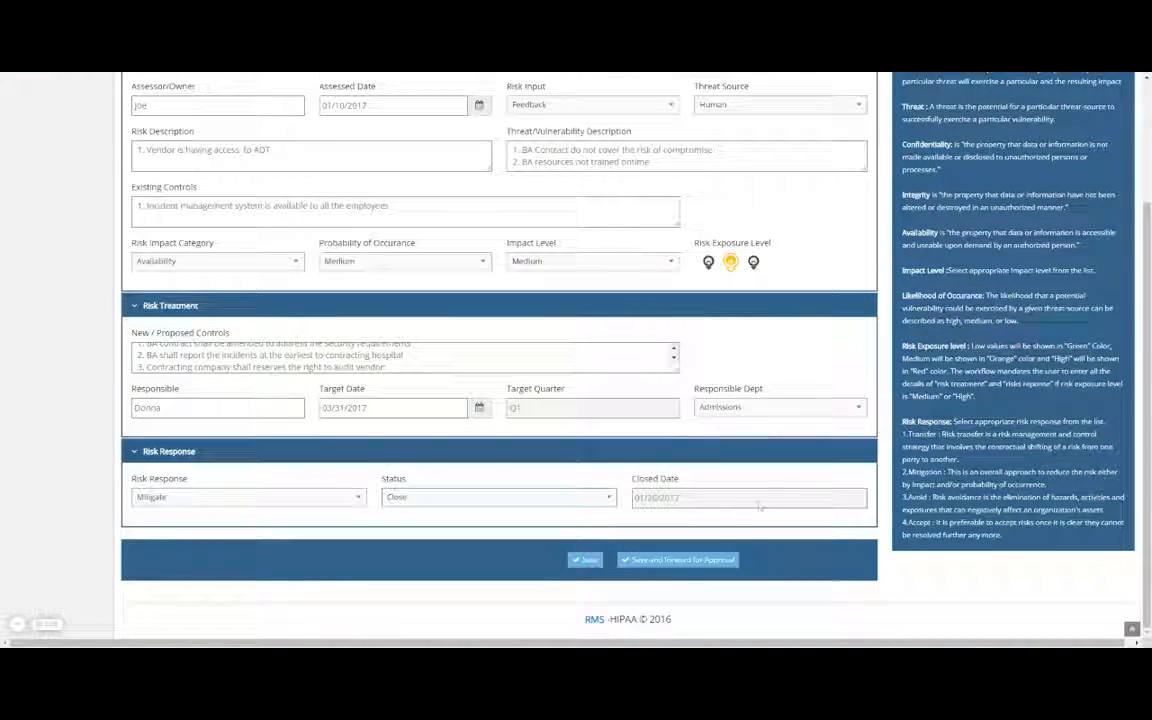
pyautogui.click(587, 565)
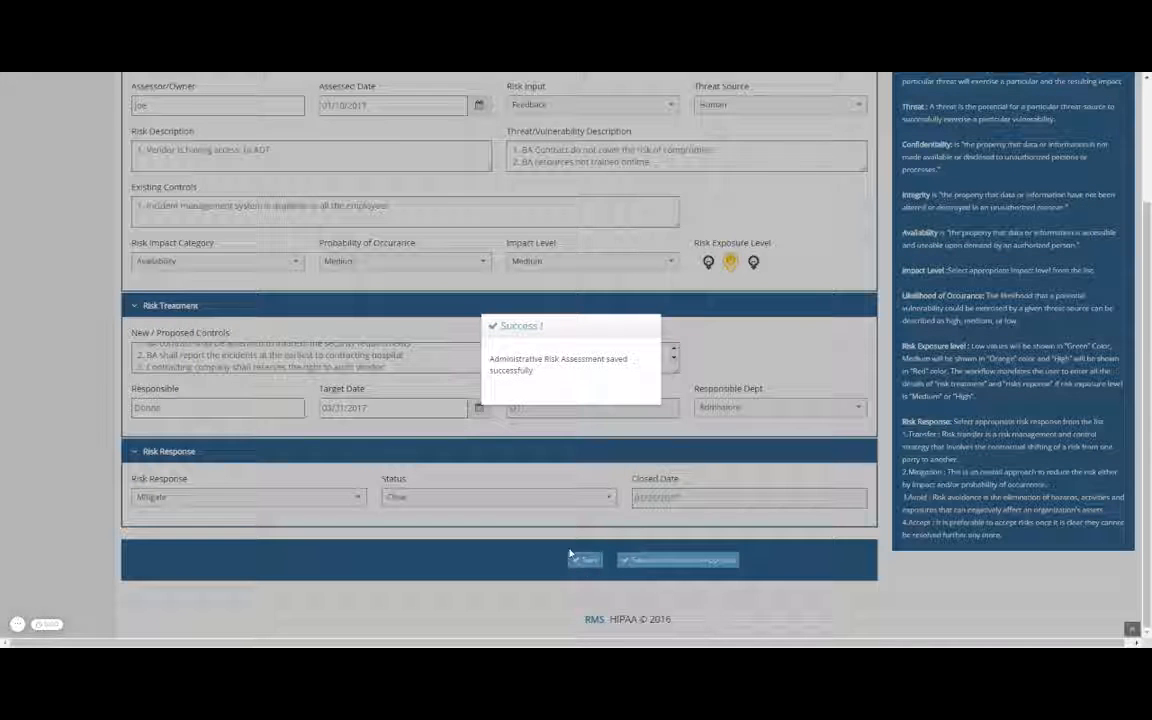